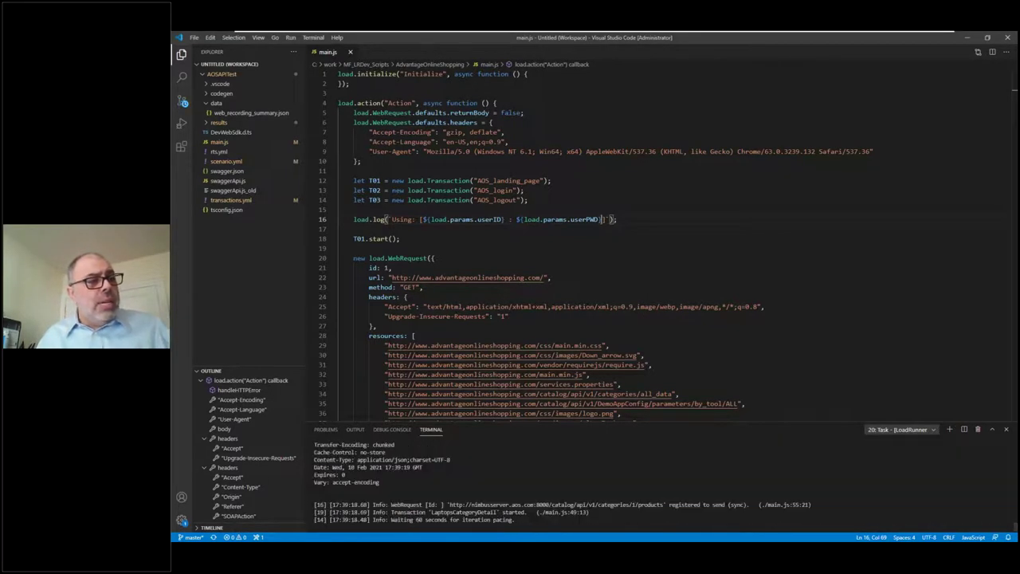
- Switch to the LoadRunner Developer Dashboard in the browser and show data for the last 1 hour
key("alt+Tab")
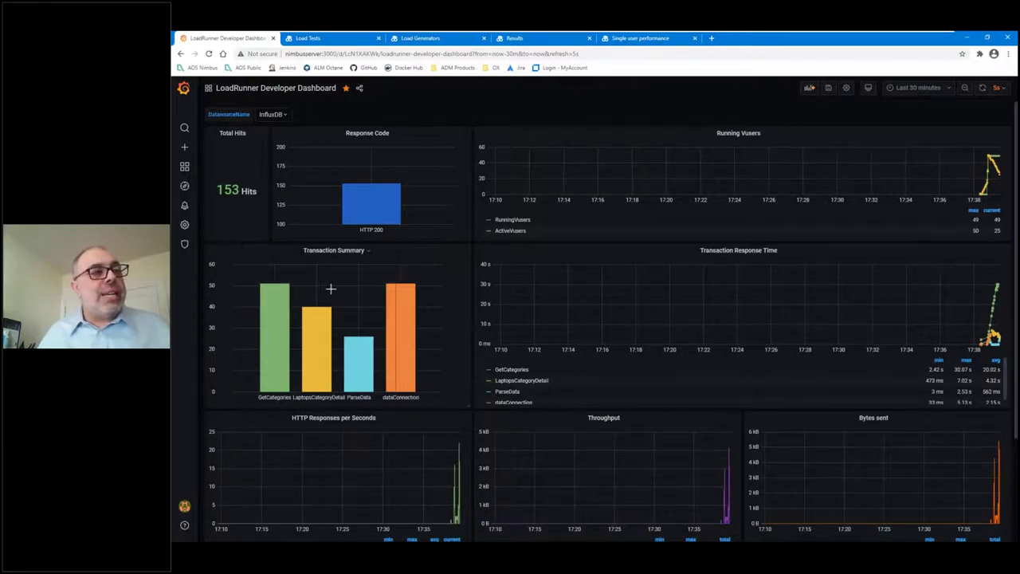
left_click(915, 88)
left_click(897, 167)
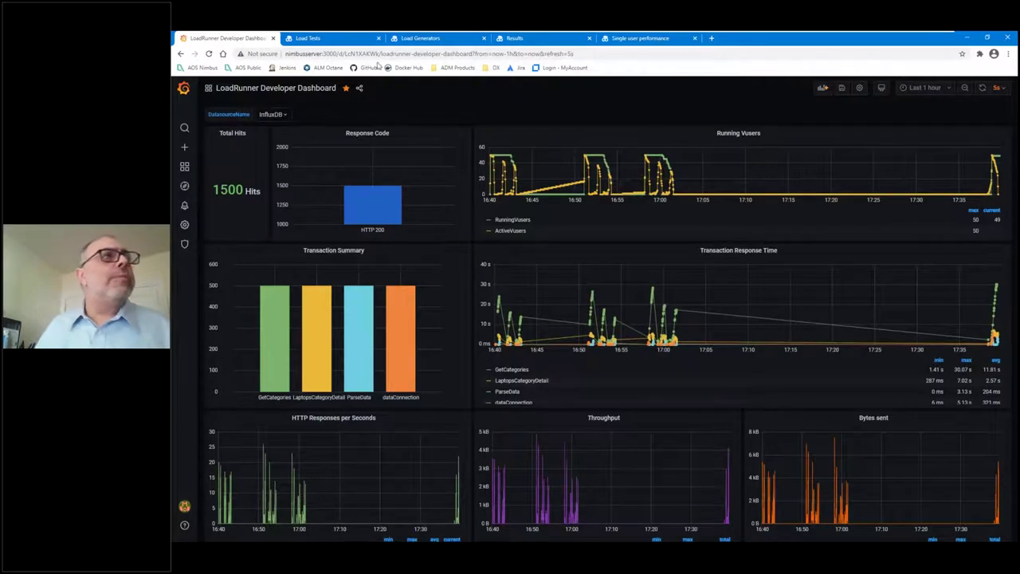
- In the JA_AOS_JMeter2 load test, set the Vusers of the Cloud AOS Public 121120 v1 script to 1000
left_click(331, 39)
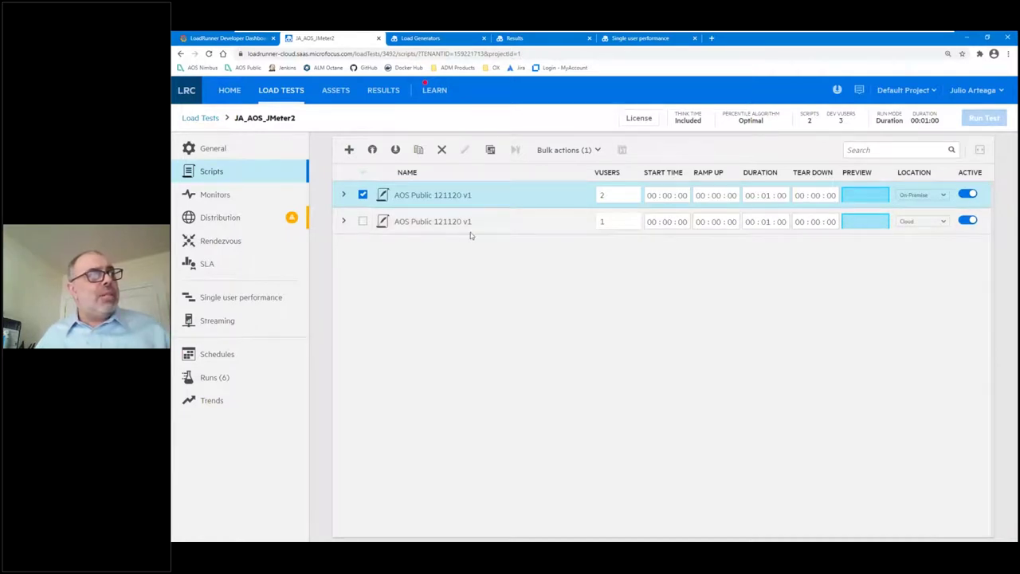
left_click(614, 226)
type("000")
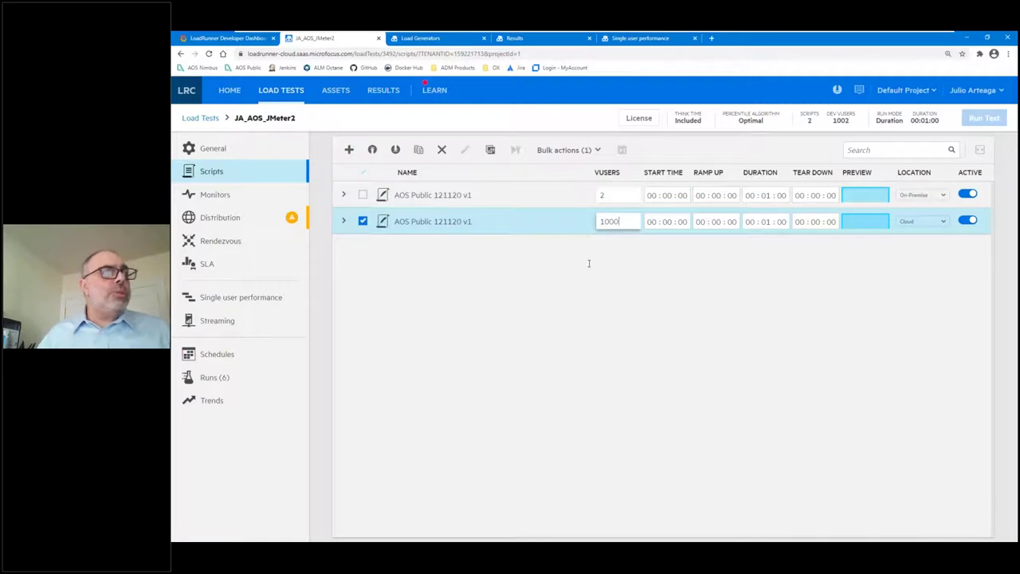
- Add Ohio and Central as AWS cloud locations in the load test's distribution settings
left_click(349, 236)
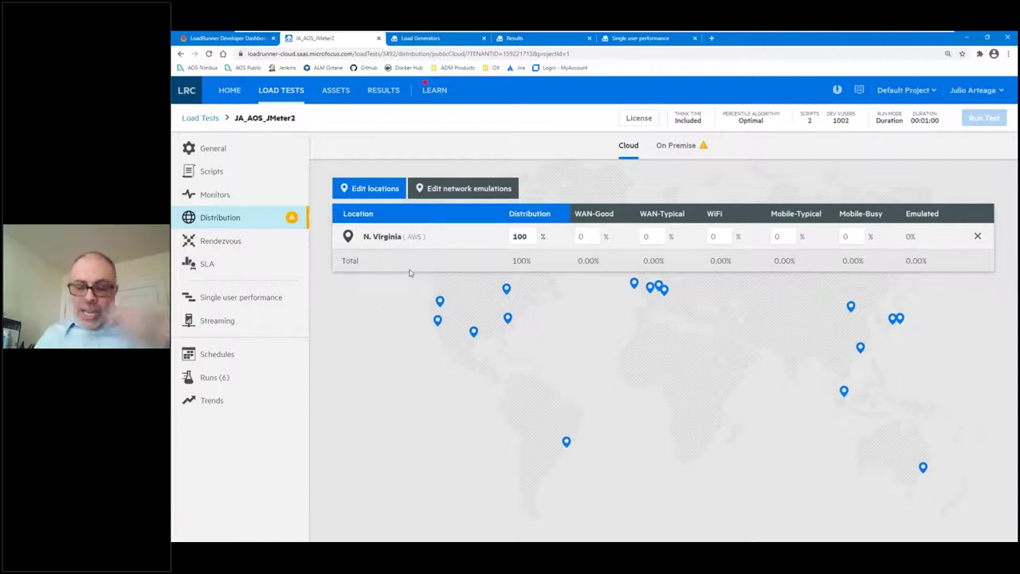
left_click(369, 188)
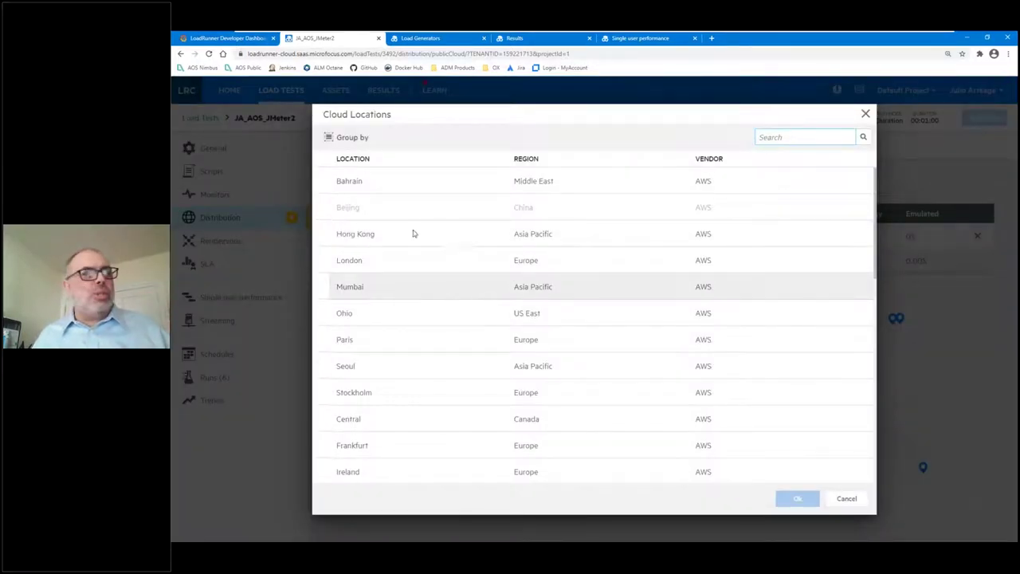
left_click(385, 311)
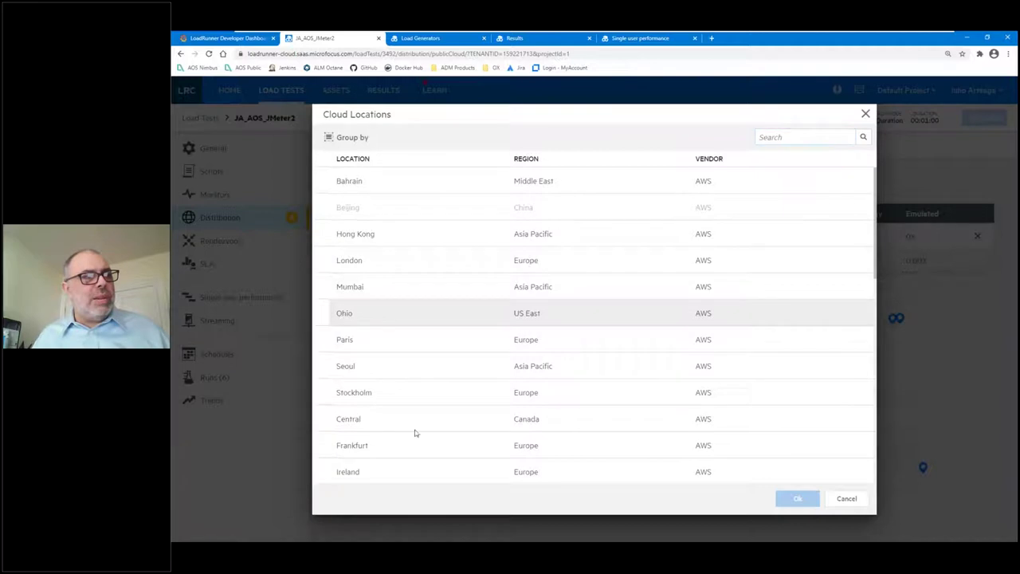
left_click(381, 423)
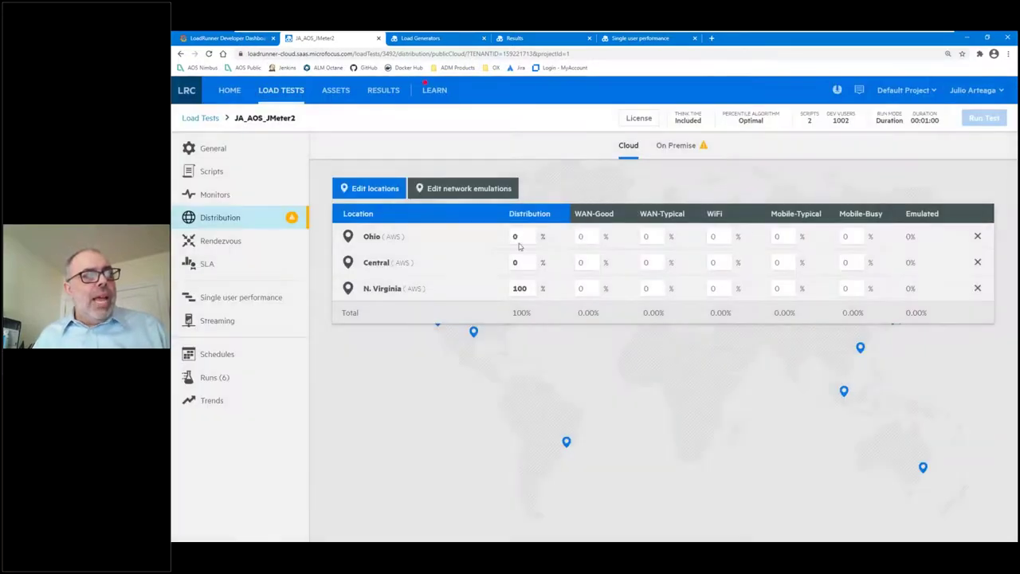
- Distribute the cloud load as 50% Ohio, 30% Central and 20% N. Virginia
left_click(526, 237)
type("100")
key("ctrl+a")
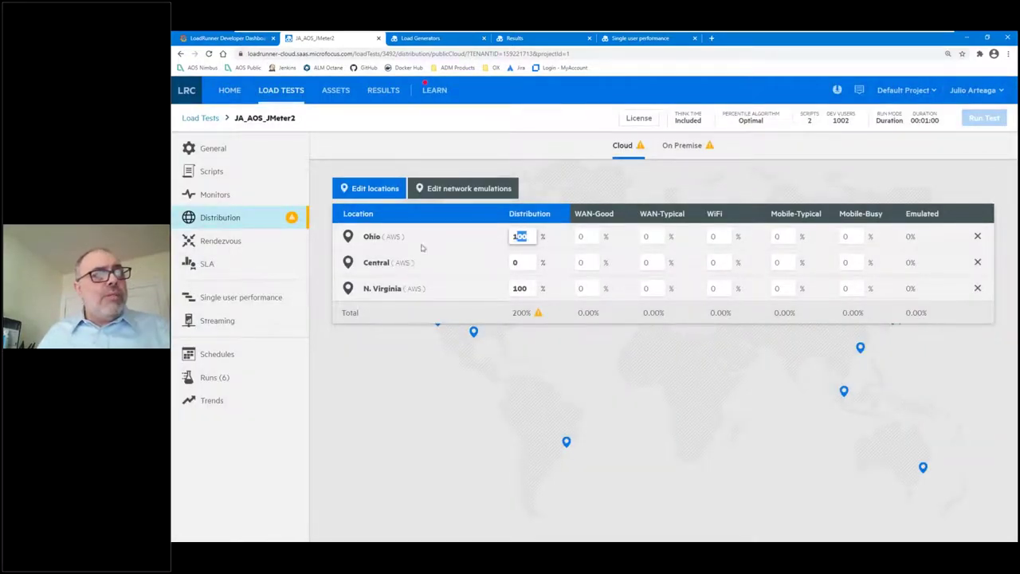
type("50")
double_click(524, 265)
type("30")
double_click(520, 291)
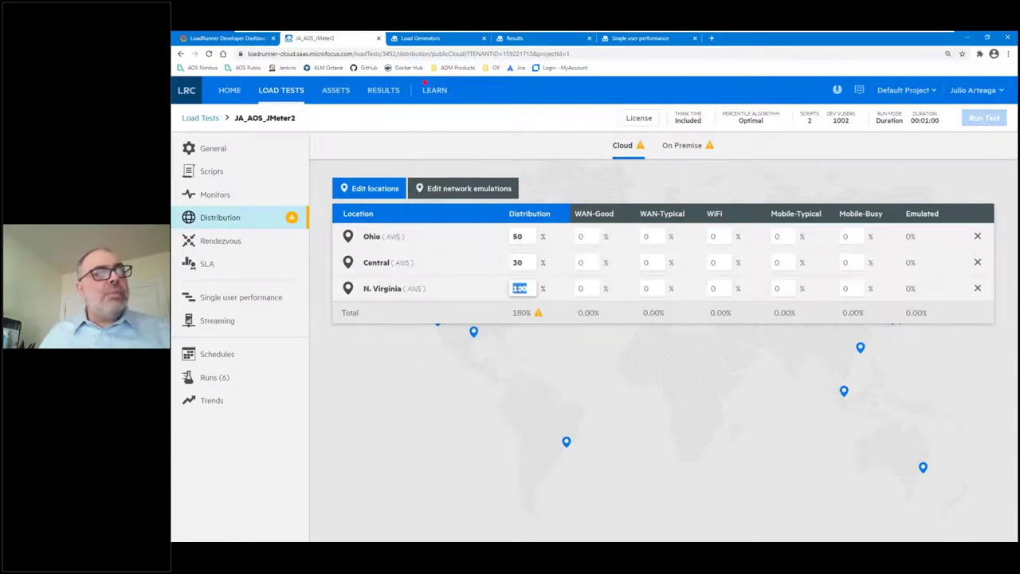
type("20")
key("Tab")
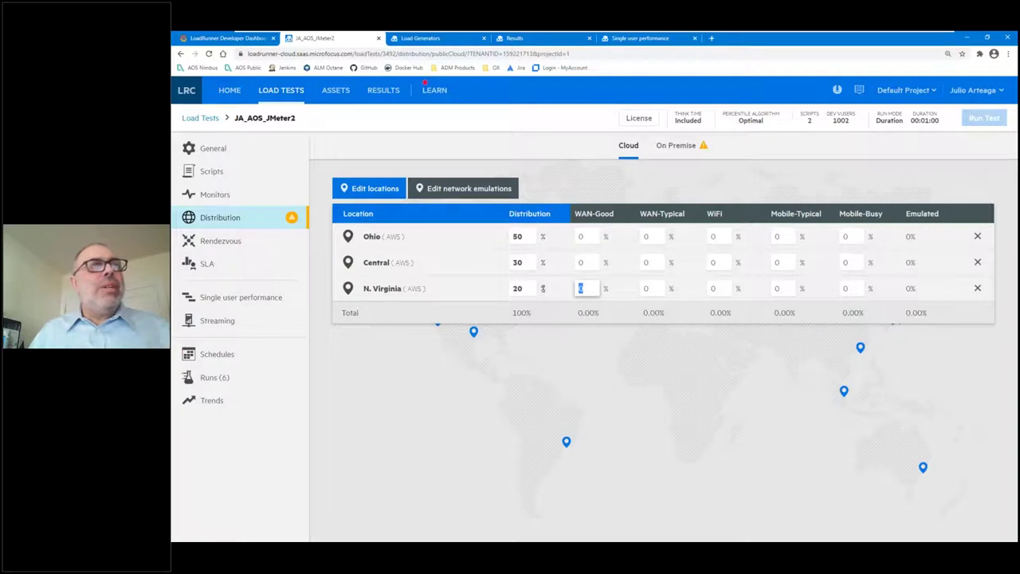
left_click(570, 390)
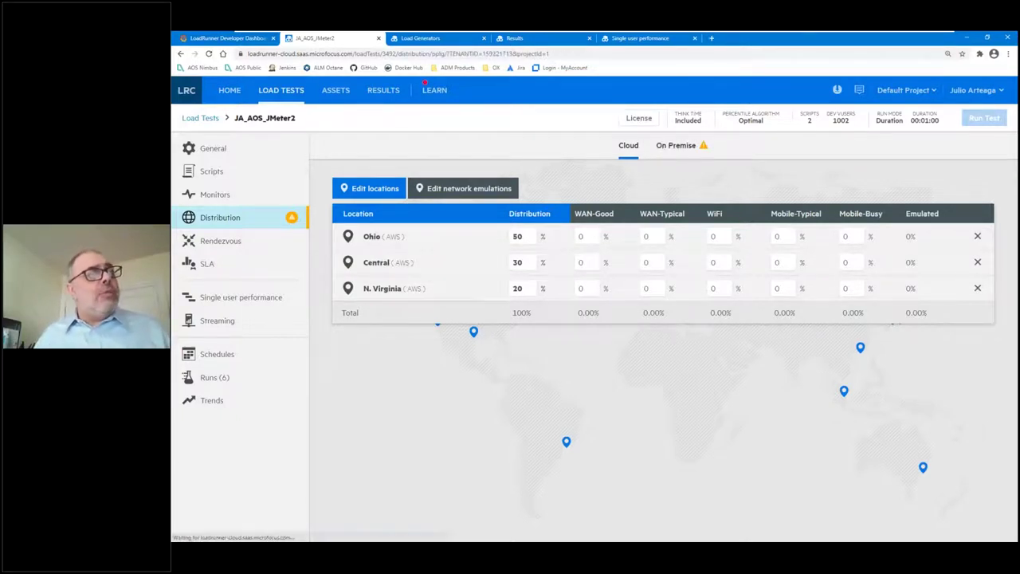
- Add the HPE Discover - Mobile load generator from the assets to the on-premise distribution
left_click(676, 146)
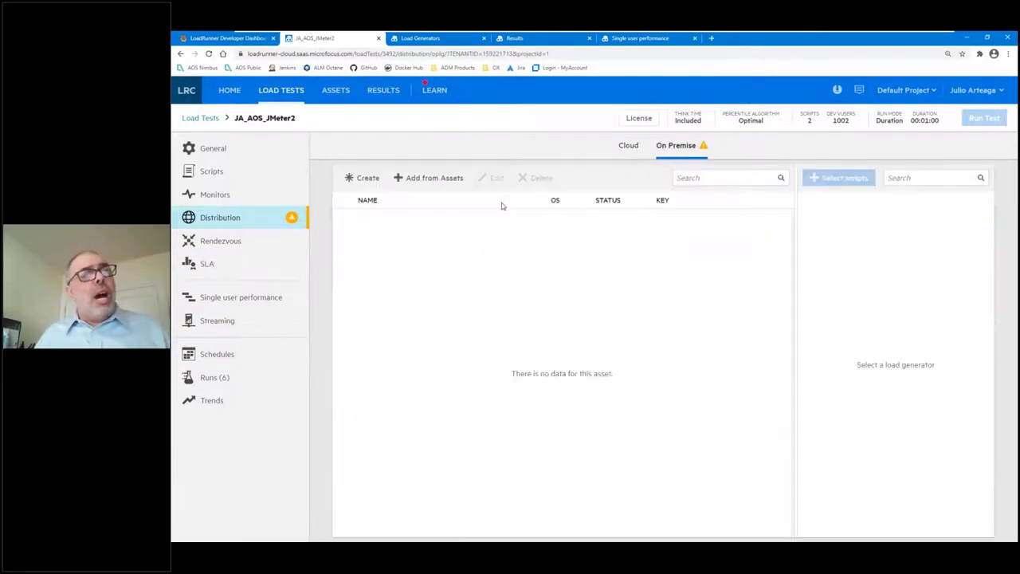
left_click(433, 179)
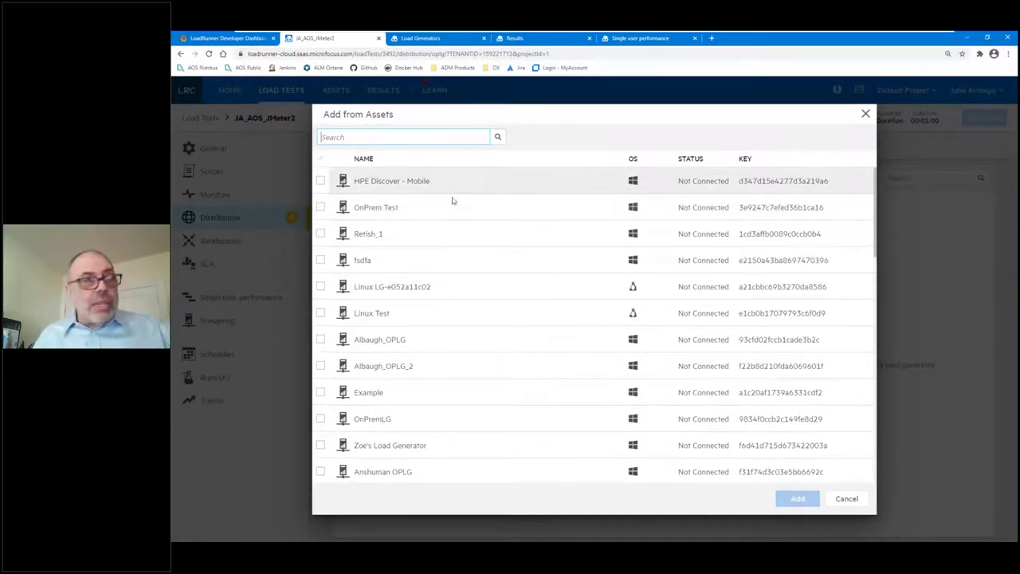
left_click(365, 180)
left_click(798, 498)
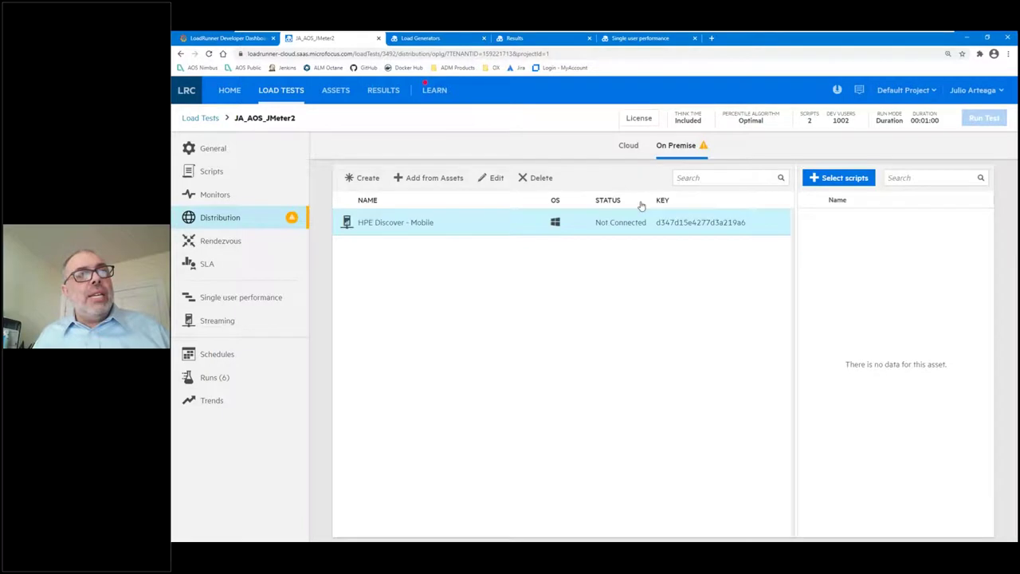
- Assign the AOS Public 121120 v1 script to the HPE Discover - Mobile load generator
left_click(840, 183)
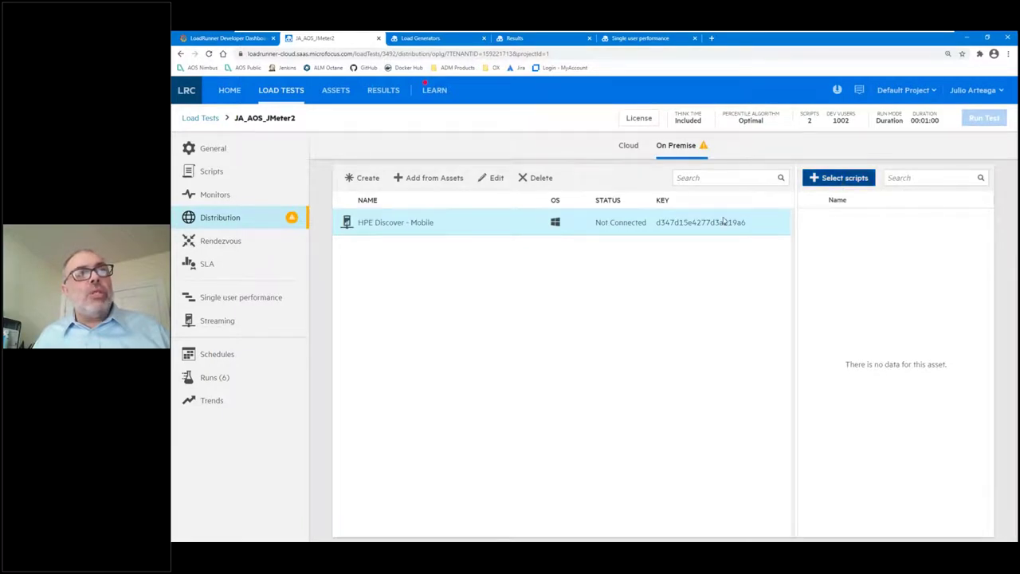
left_click(371, 187)
left_click(794, 497)
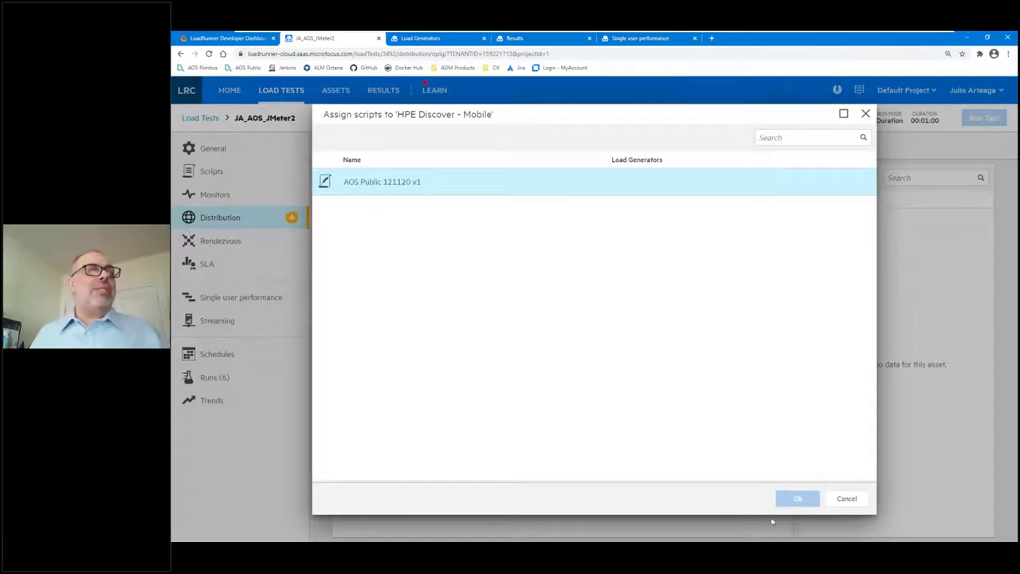
left_click(866, 114)
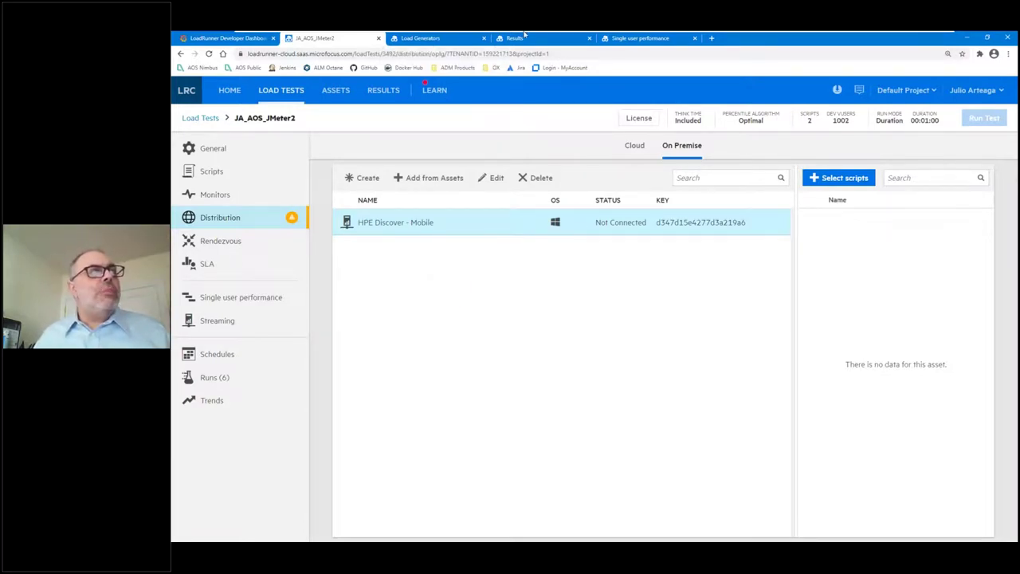
- Open the Tablets_Shop_Now transaction in the single user performance report and expand the details of its image size recommendation
left_click(622, 40)
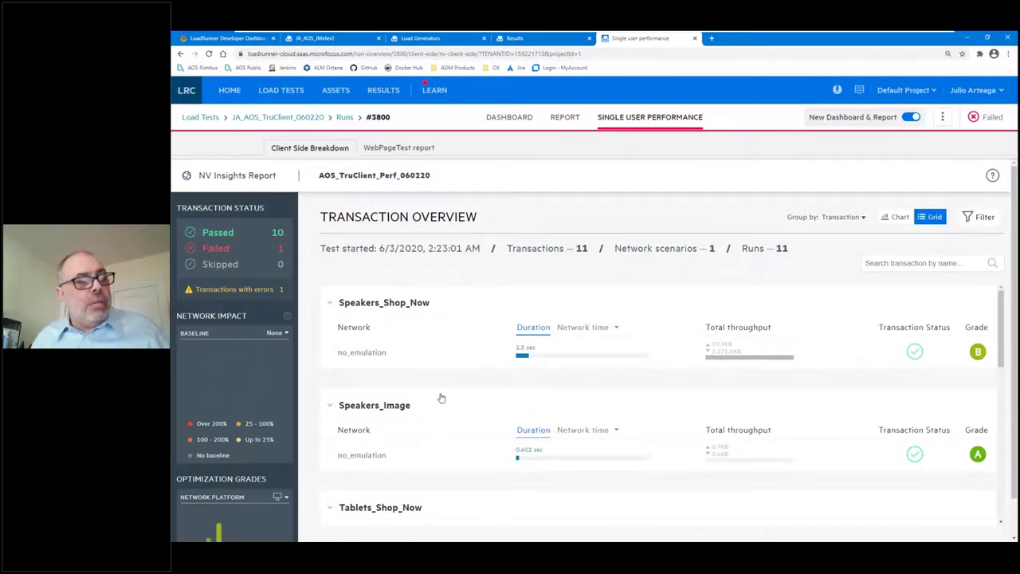
scroll(439, 402, "down", 2)
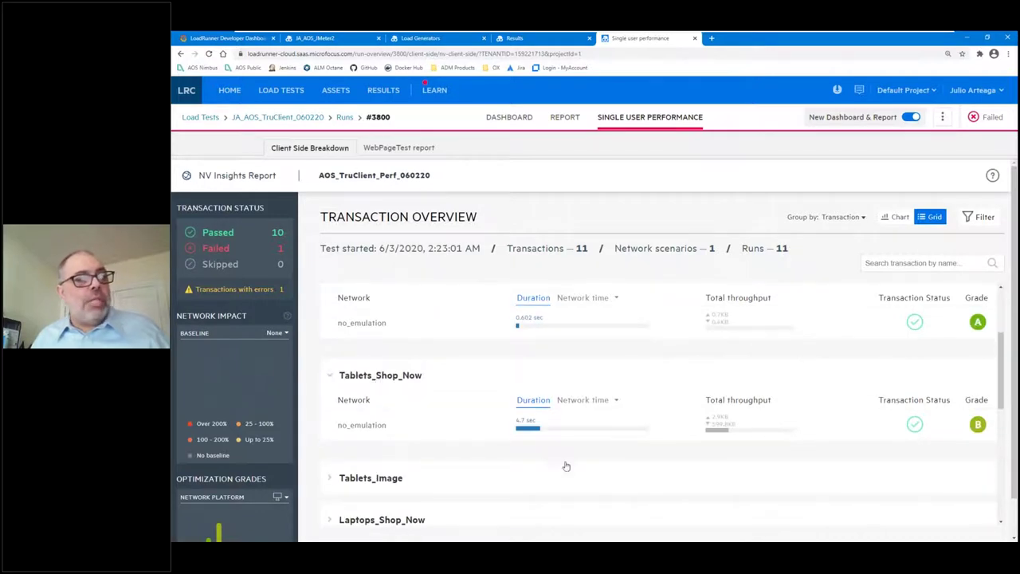
left_click(633, 430)
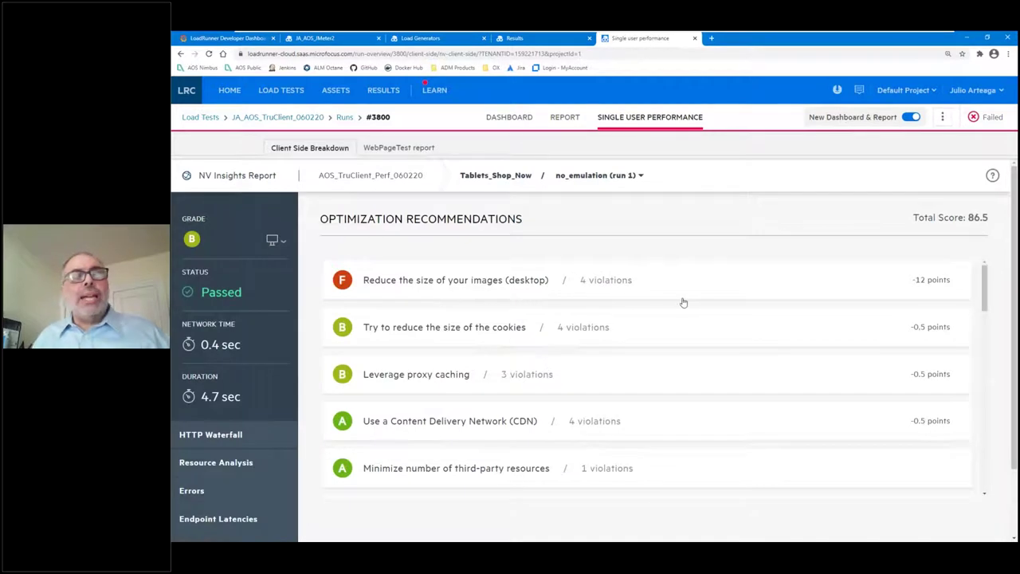
left_click(421, 282)
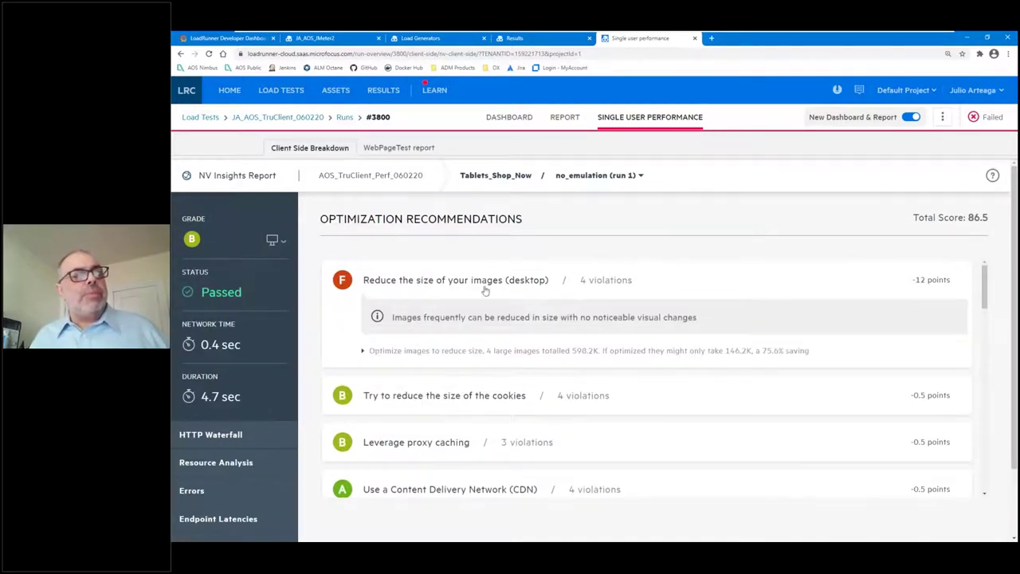
left_click(388, 352)
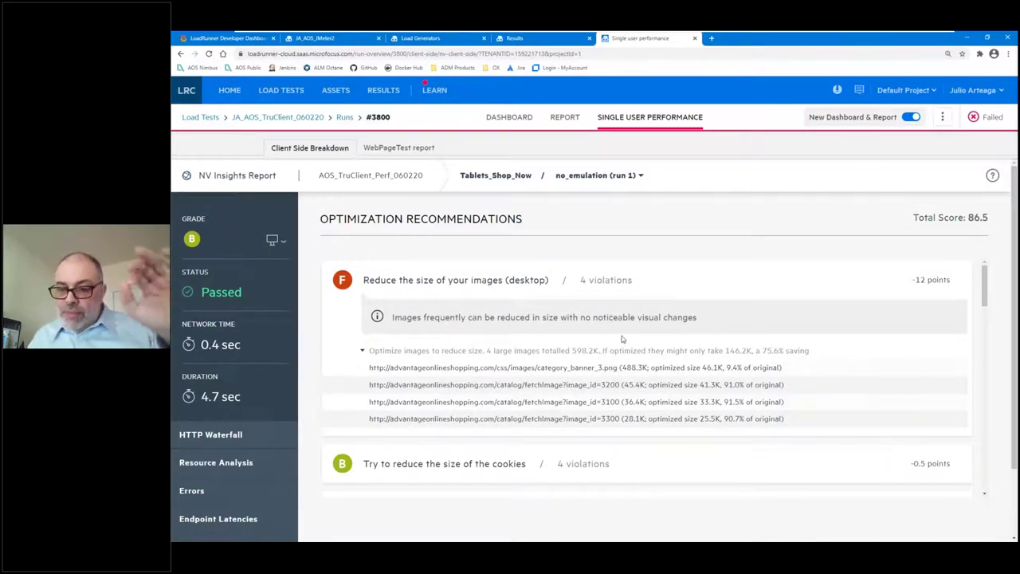
- Inspect the category_banner_3.png resource in the HTTP waterfall and view the image itself, closing it when done
left_click(751, 403)
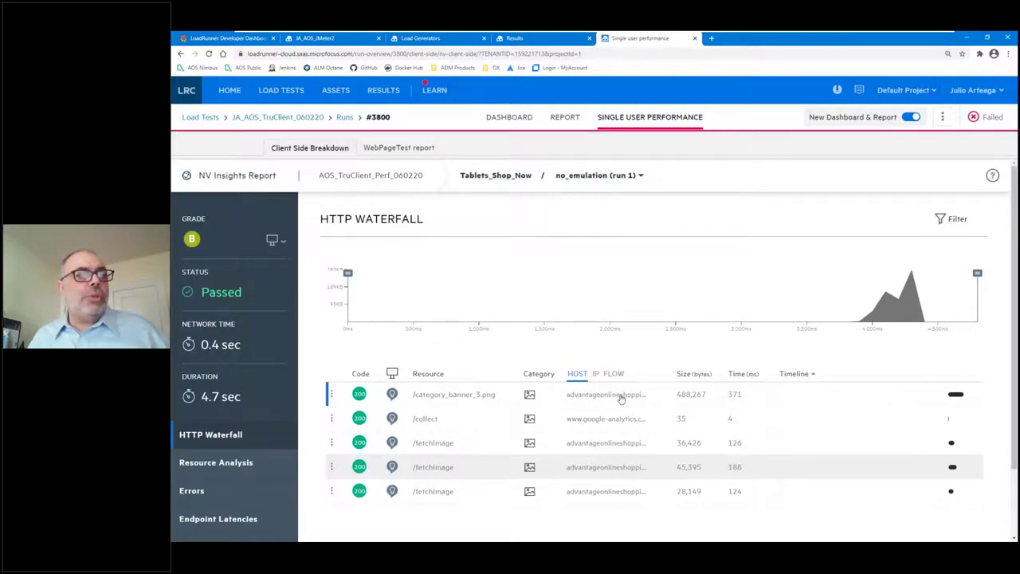
mouse_move(621, 399)
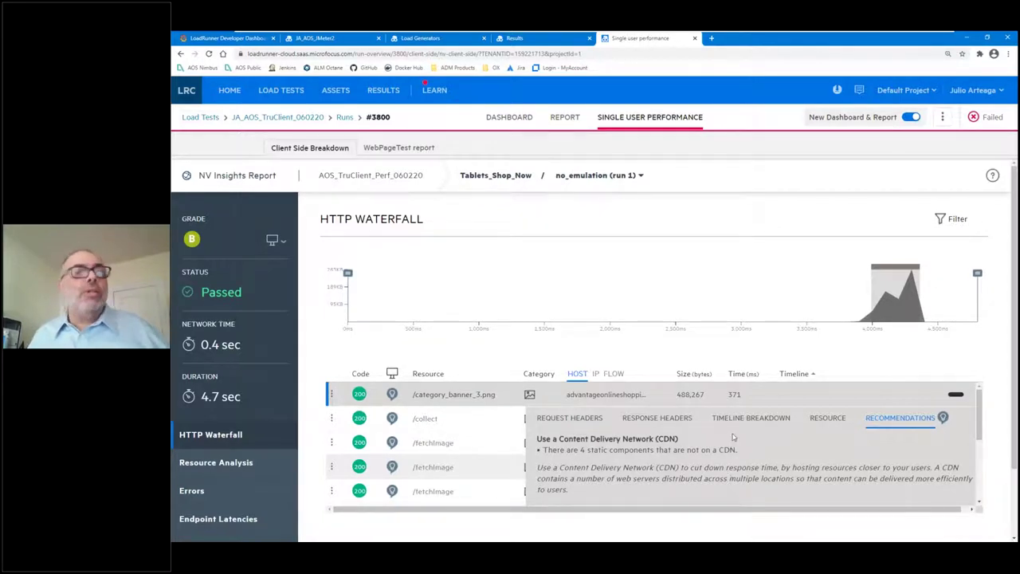
left_click(826, 420)
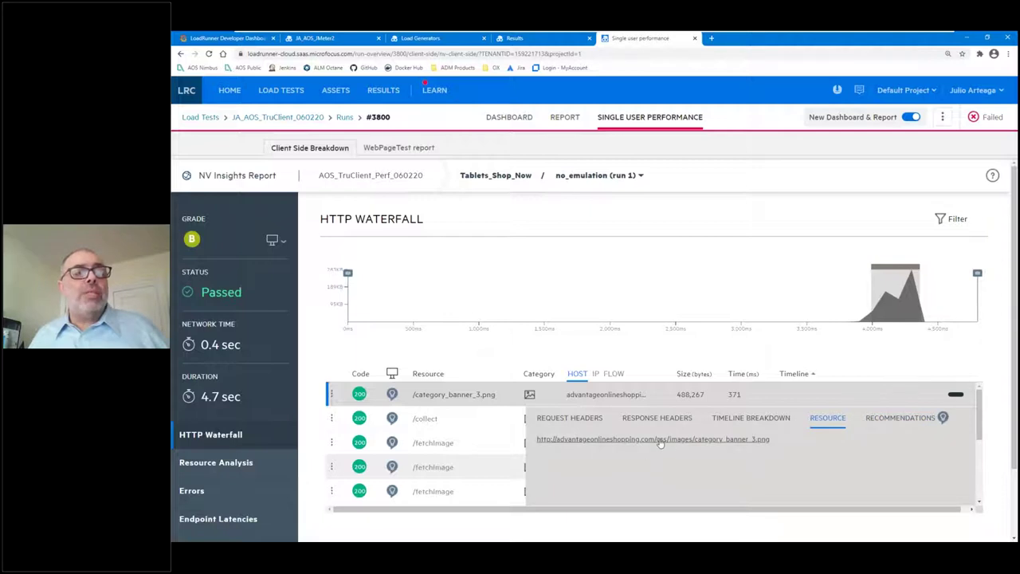
left_click(660, 441)
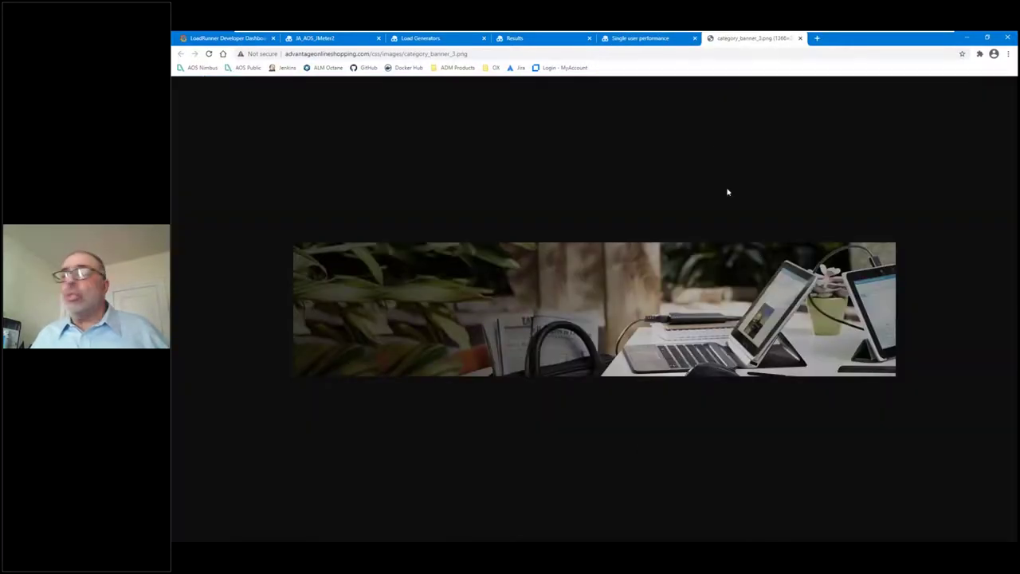
left_click(800, 39)
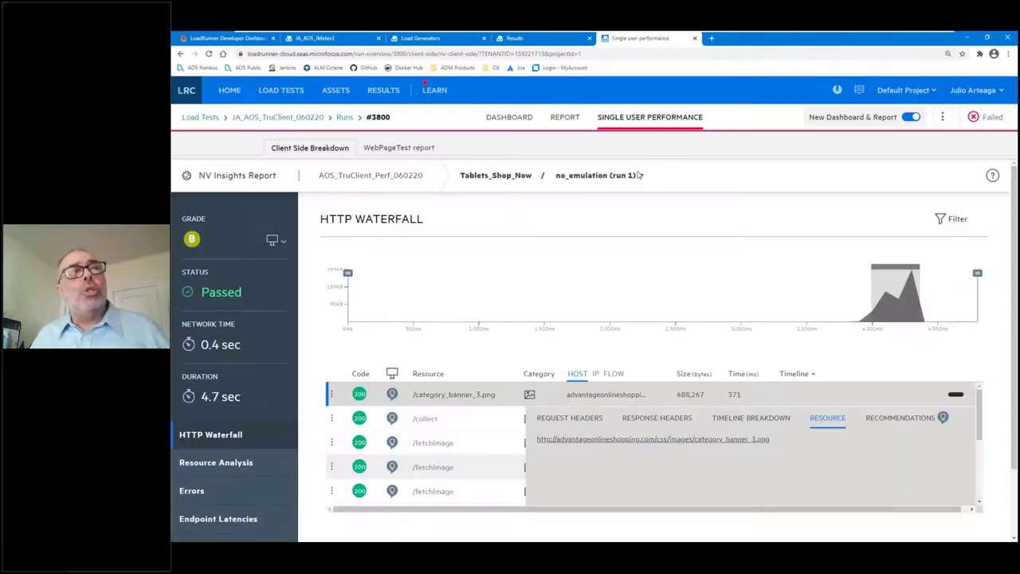